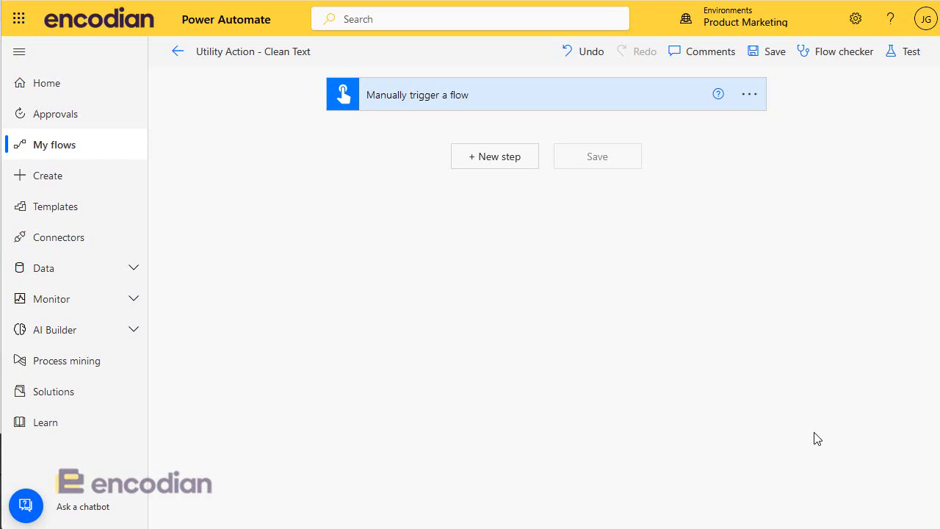
Add the Encodian 'Utility - Clean Text' action after the manual trigger by searching 'clean text'.
left_click(495, 165)
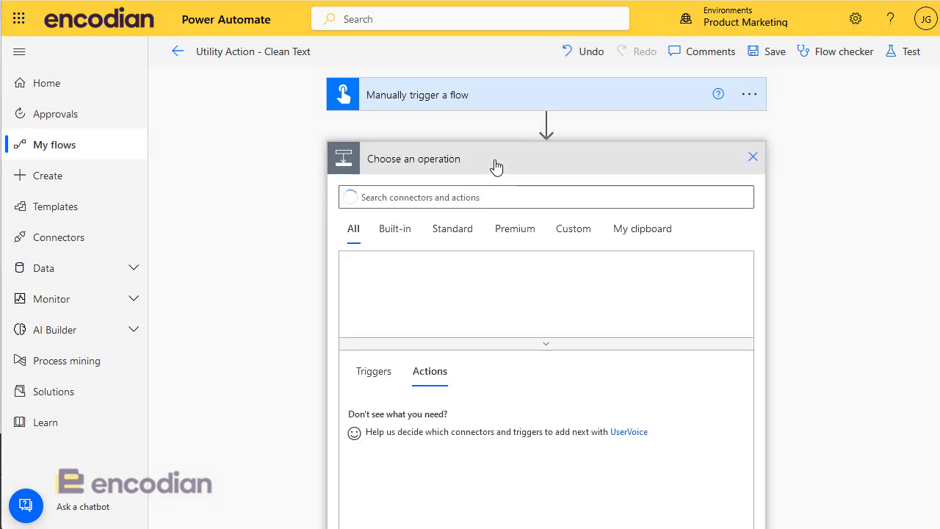
left_click(384, 188)
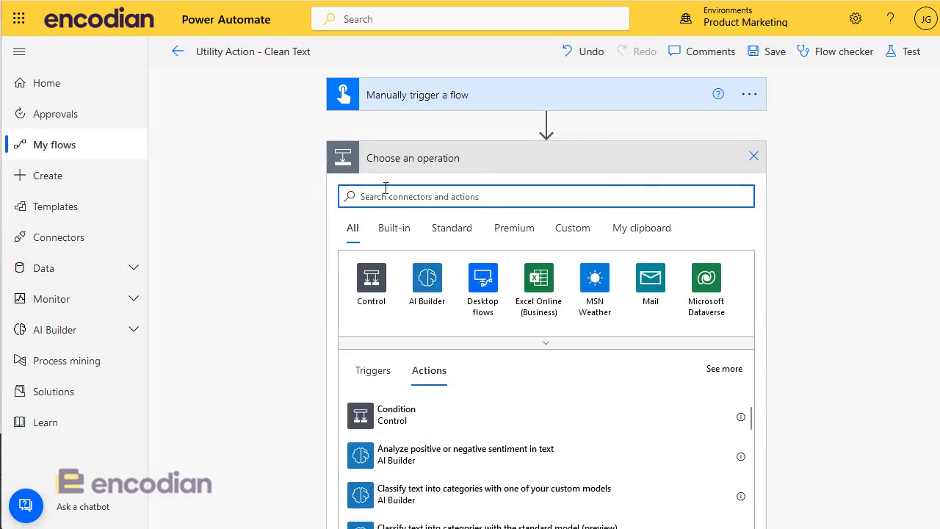
type("clean text")
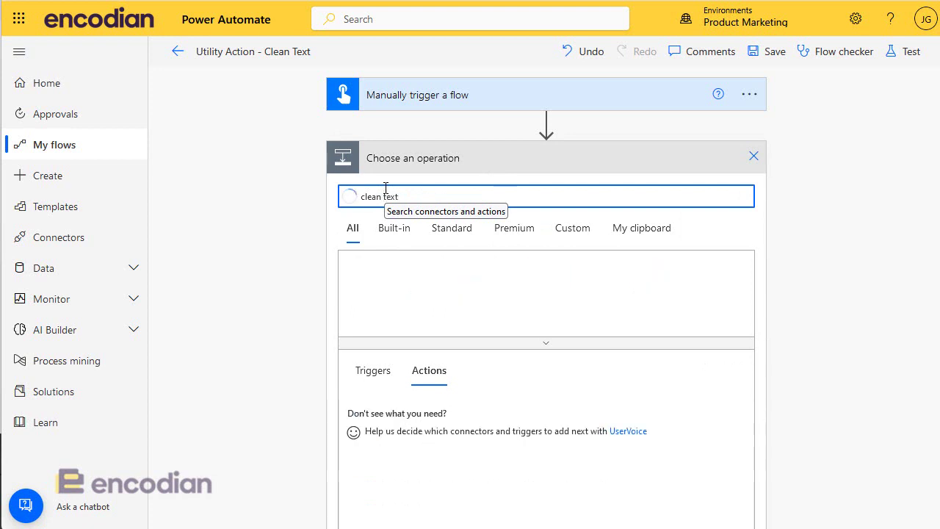
scroll(550, 417, "down", 5)
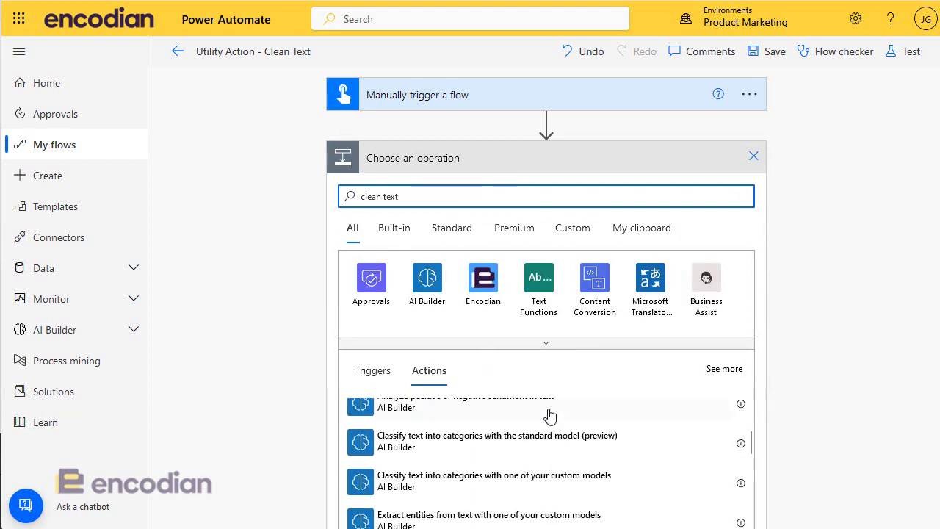
left_click(499, 293)
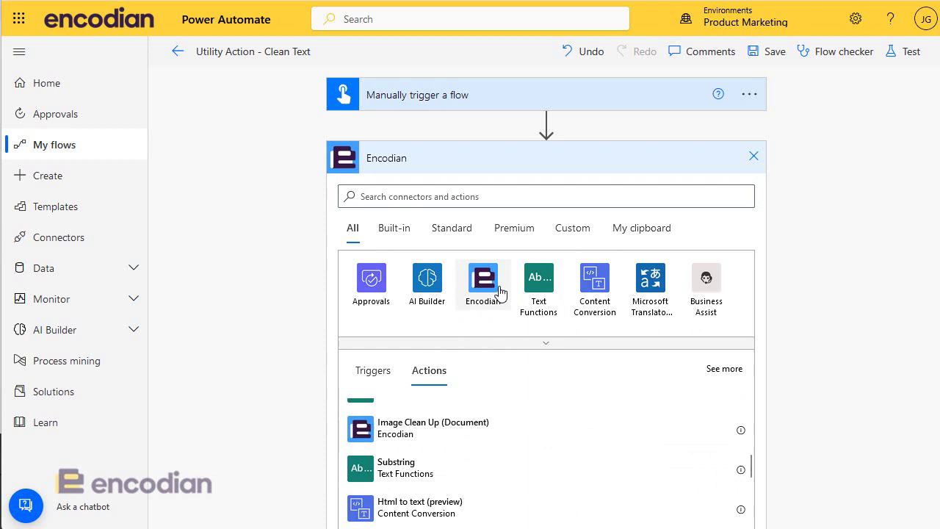
left_click(734, 228)
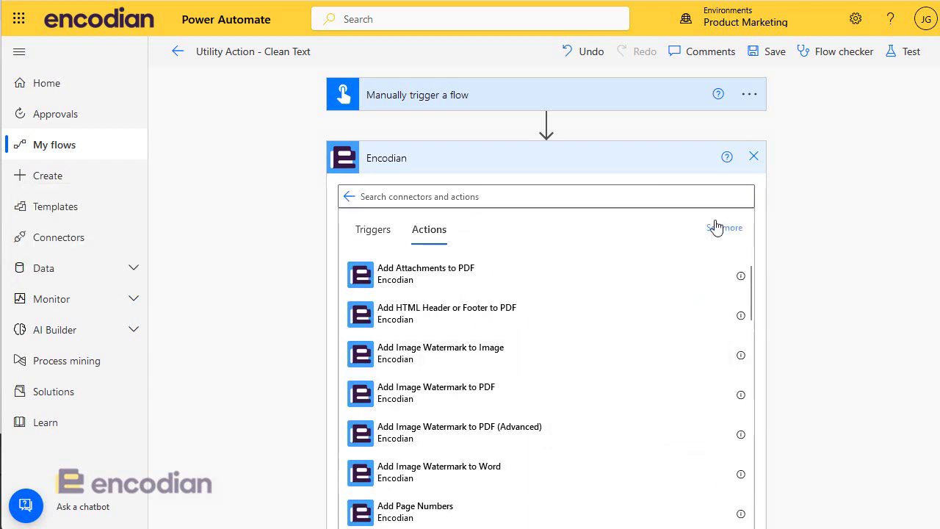
scroll(758, 288, "down", 10)
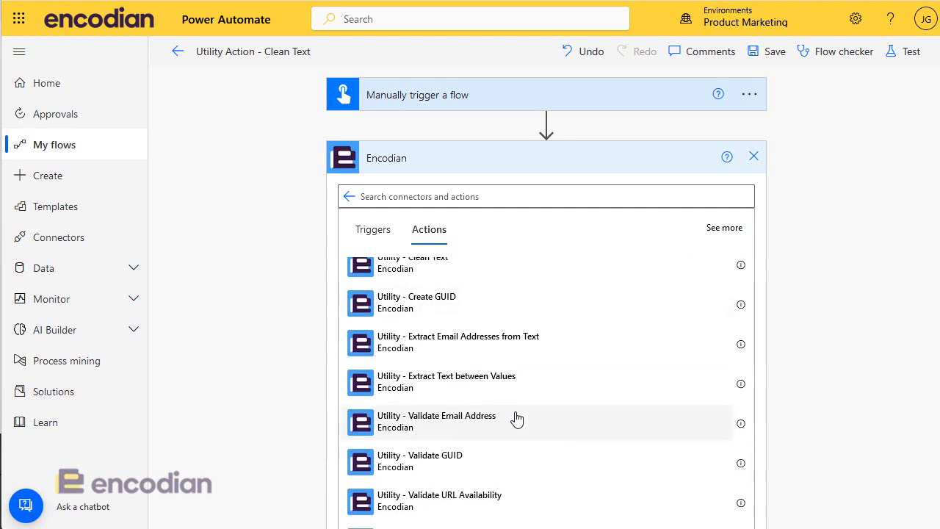
scroll(455, 374, "up", 2)
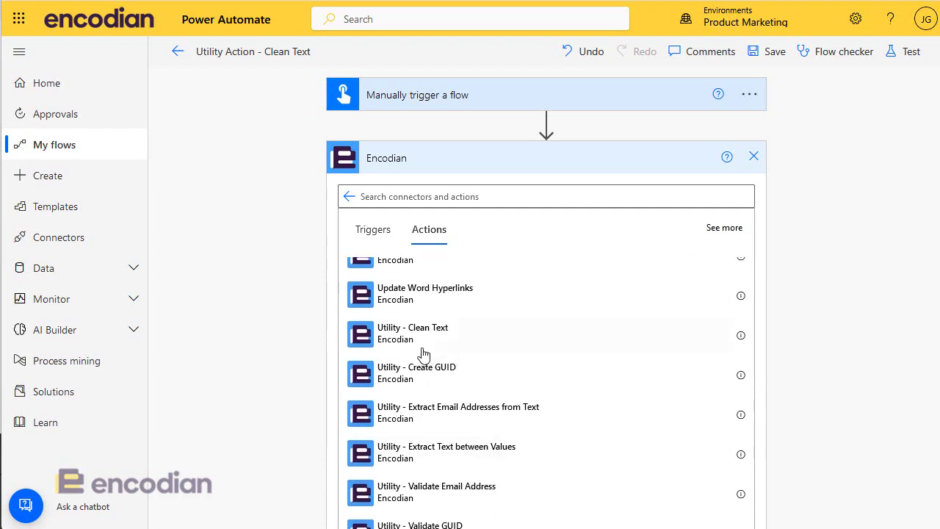
left_click(423, 340)
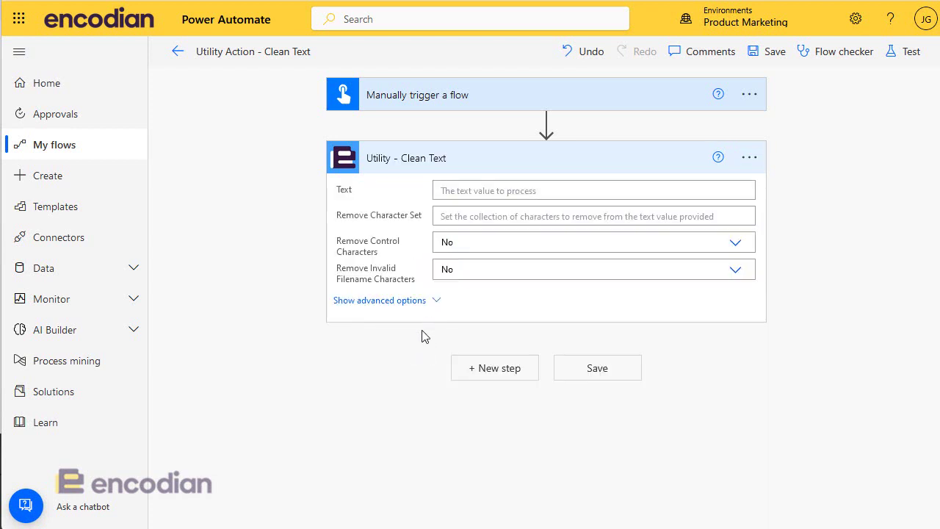
Insert an Initialize variable action above the Clean Text step.
left_click(546, 122)
left_click(553, 147)
type("init")
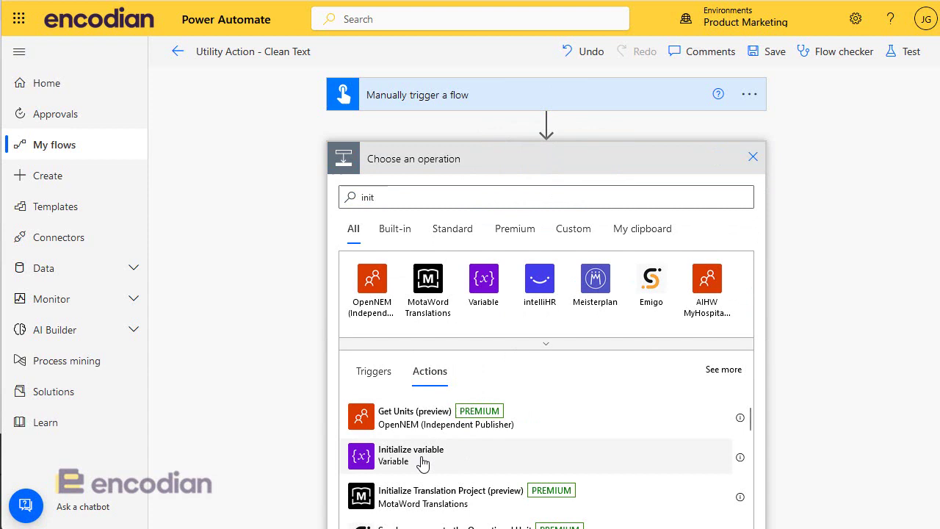
left_click(423, 461)
Make the variable a String whose value is 'This is an example! of some text, which I will clean for $50'.
left_click(508, 192)
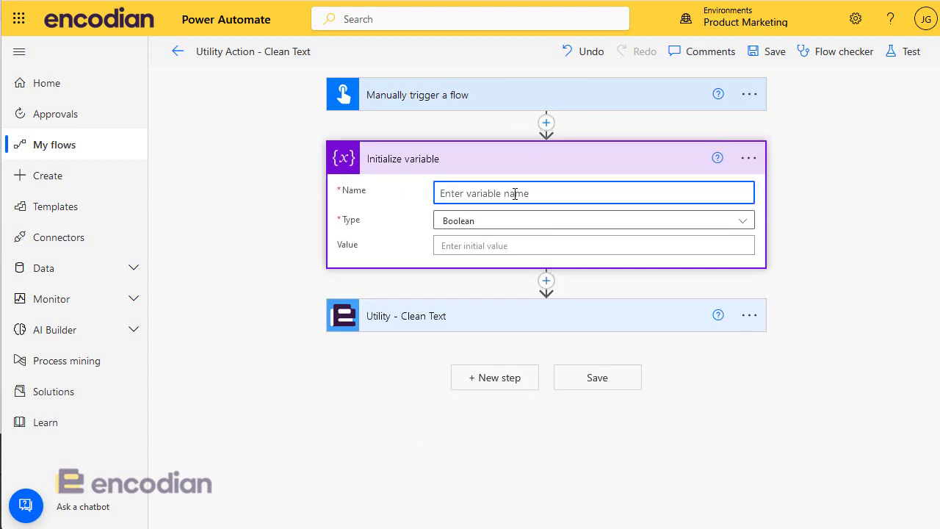
left_click(515, 221)
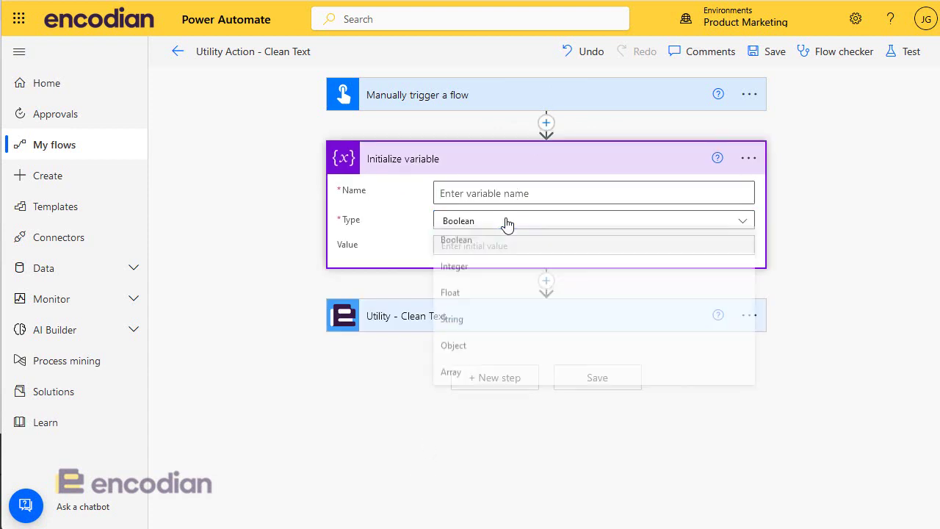
left_click(477, 325)
left_click(454, 192)
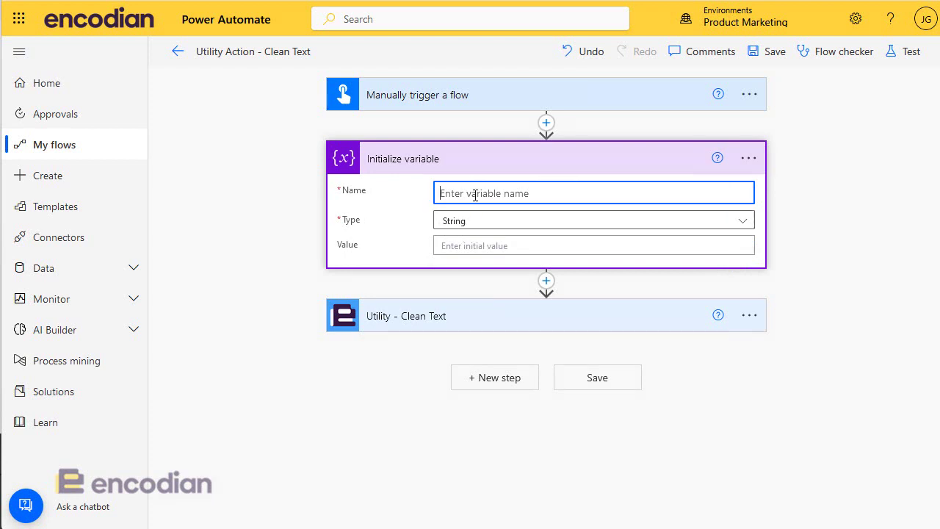
left_click(471, 245)
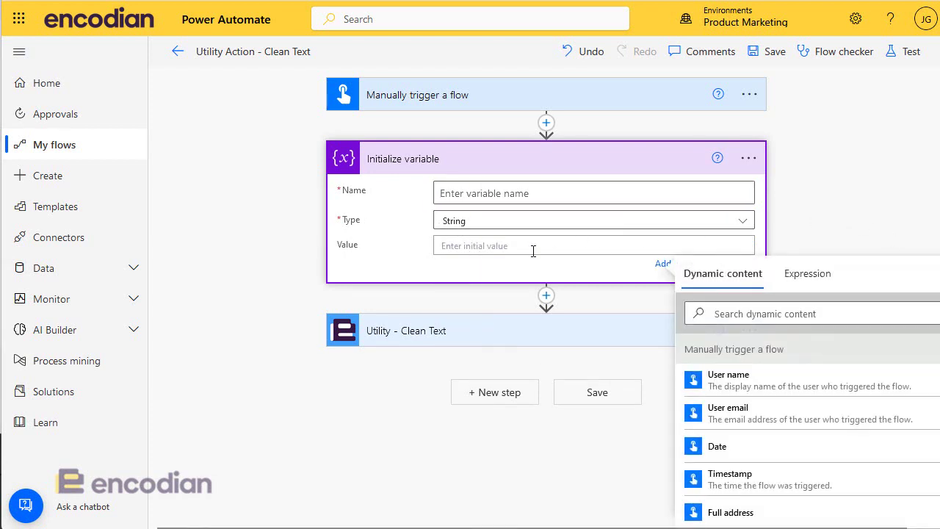
type("This is an example! of some text, which I will clean for $50")
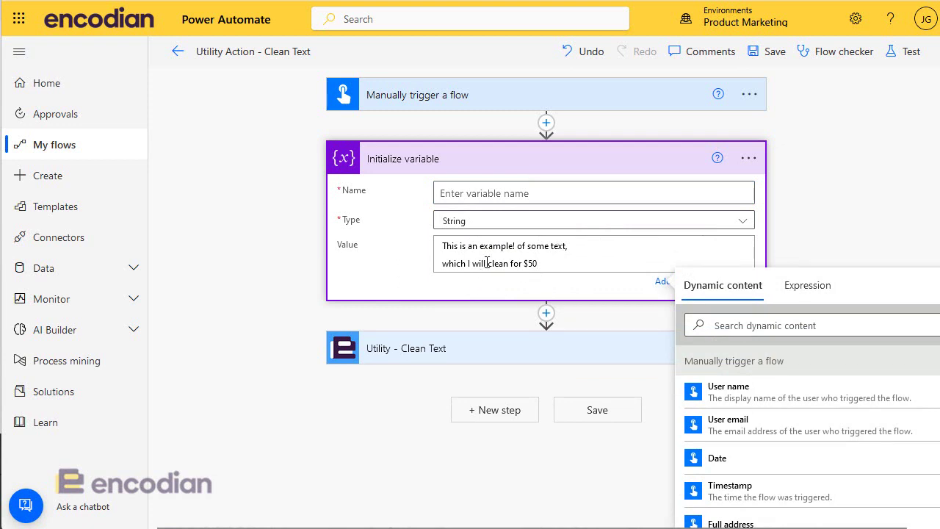
left_click(617, 263)
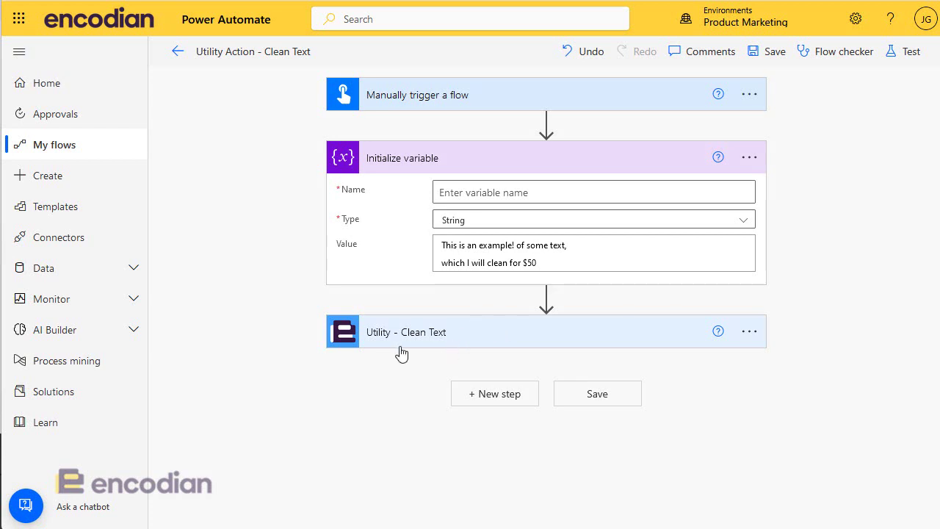
Expand the Clean Text action and name the variable 'Text'.
left_click(515, 345)
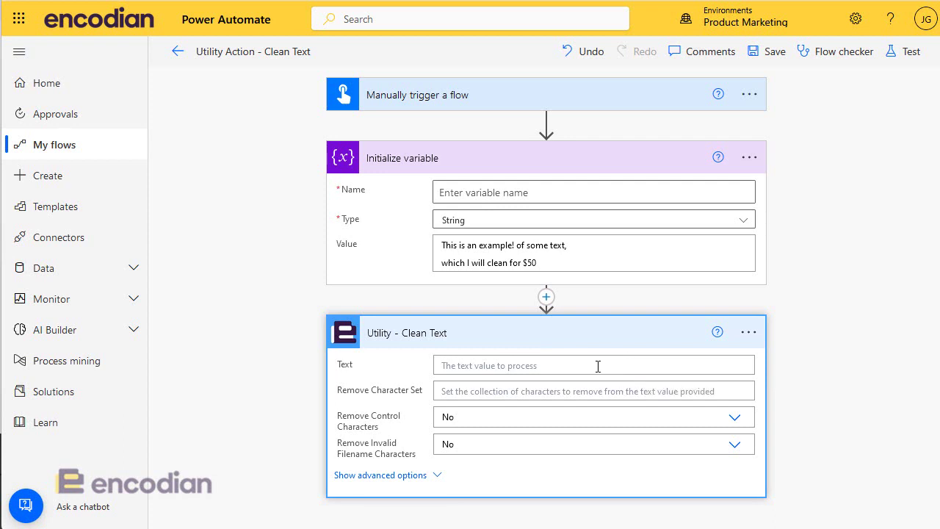
left_click(467, 366)
scroll(843, 476, "down", 2)
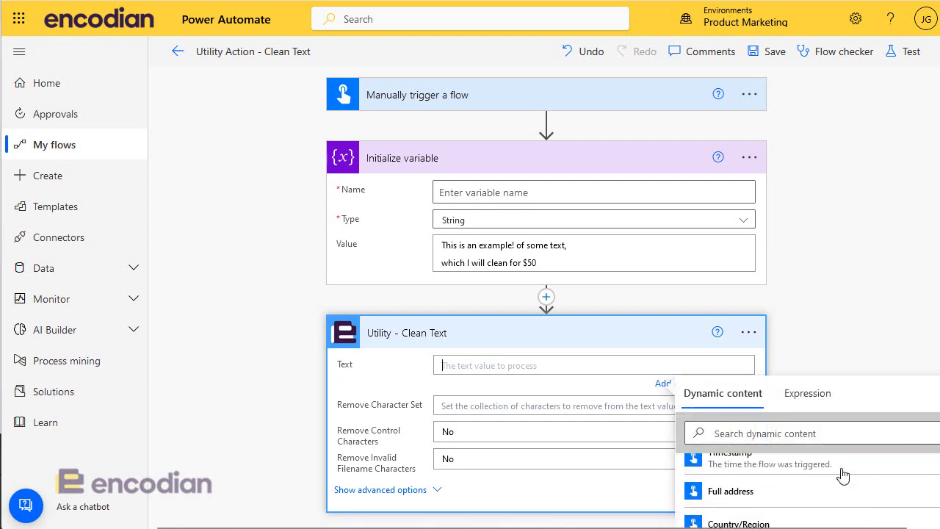
scroll(844, 475, "down", 3)
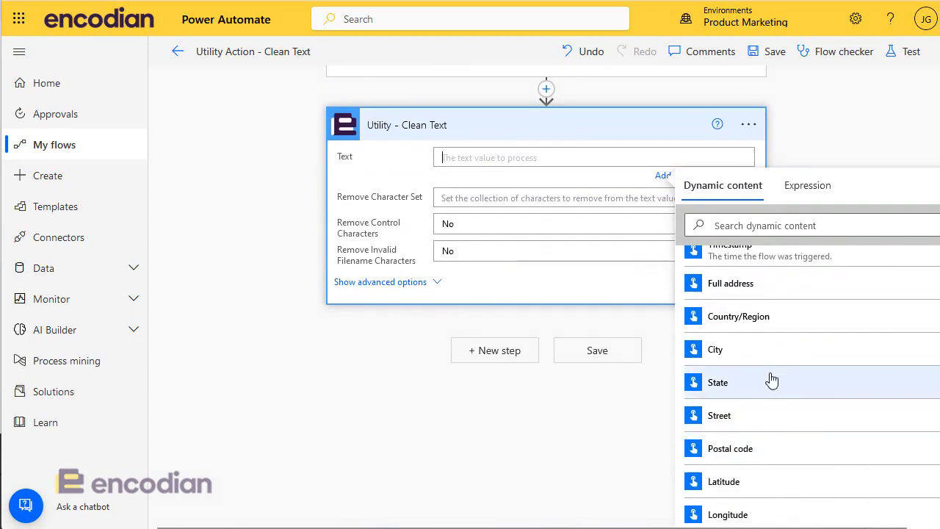
scroll(772, 379, "up", 2)
scroll(757, 392, "down", 2)
scroll(562, 309, "up", 2)
left_click(447, 151)
type("T")
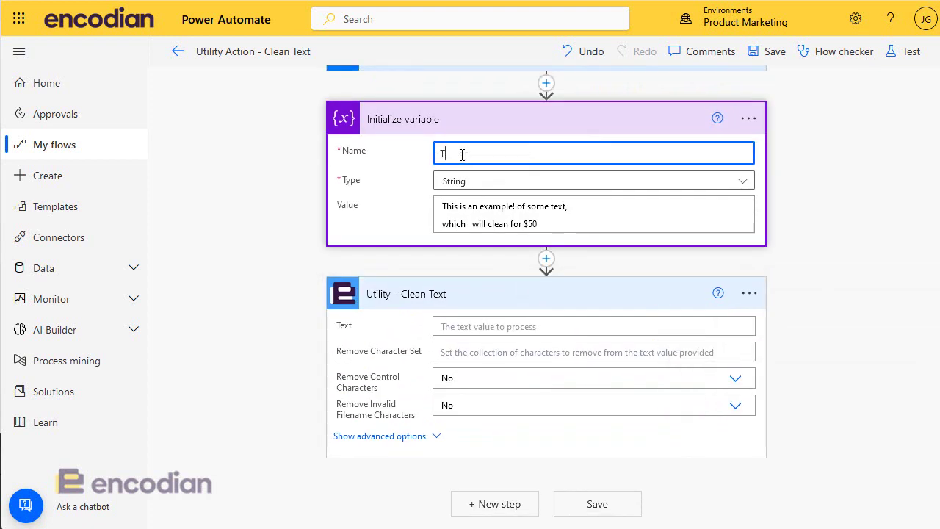
type("ext")
Set Clean Text's Text input to the Text variable from dynamic content.
left_click(486, 326)
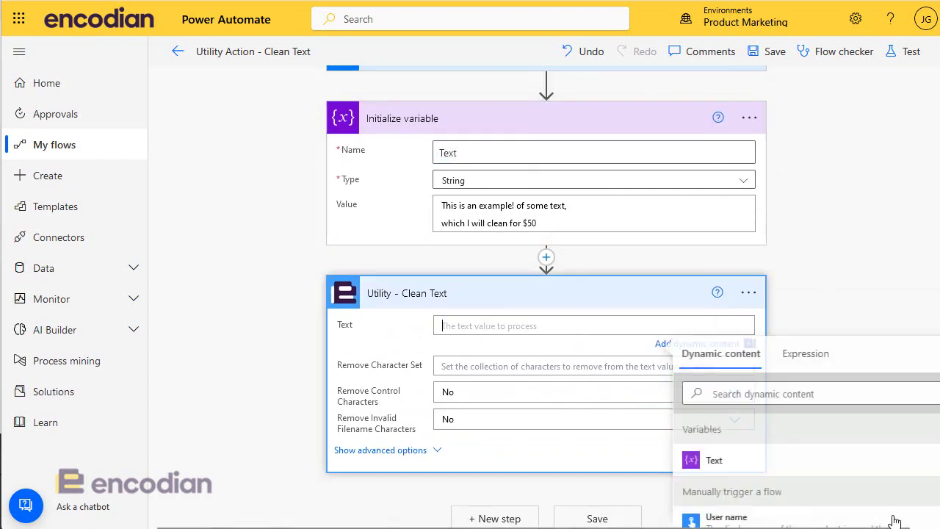
left_click(790, 464)
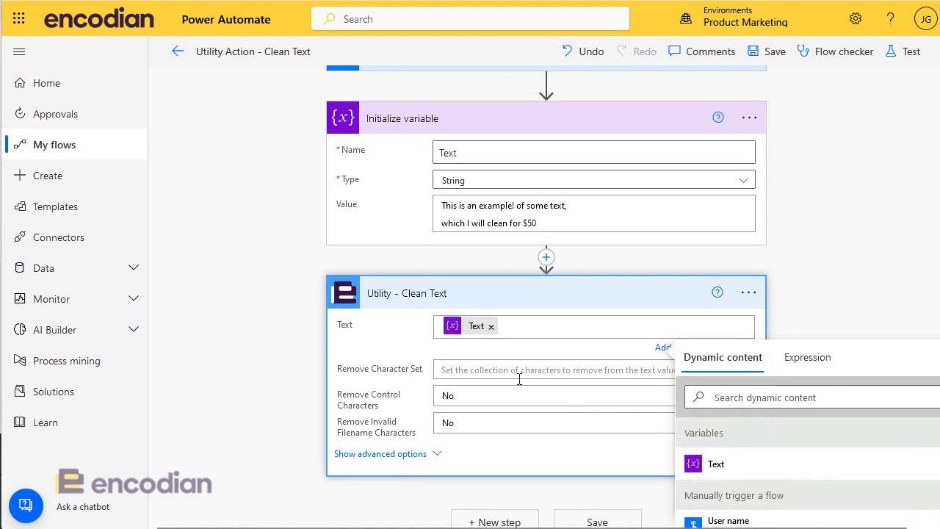
left_click(466, 366)
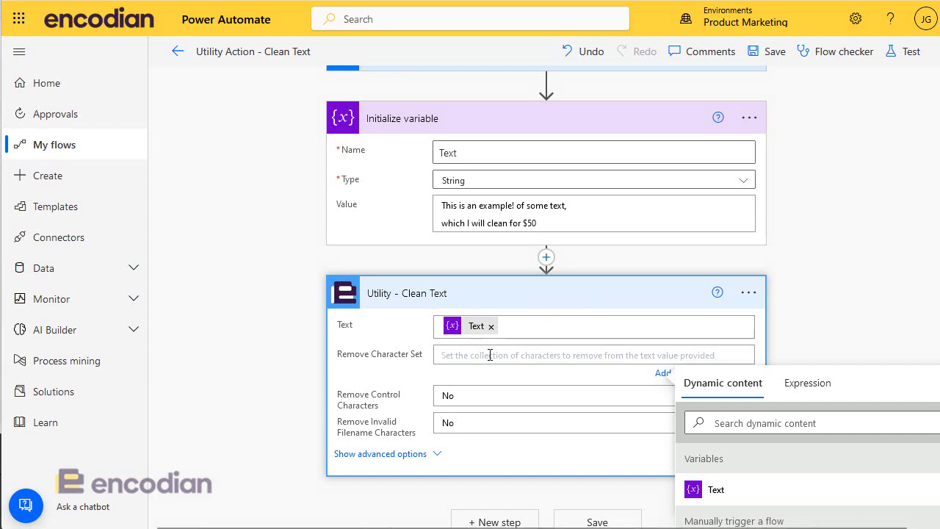
Fill Remove Character Set with special characters like !"£$%^&*()_+=[];.
type("!\"£$%^&*()_+=[];'#,./\\{}:@~<>?|`¬")
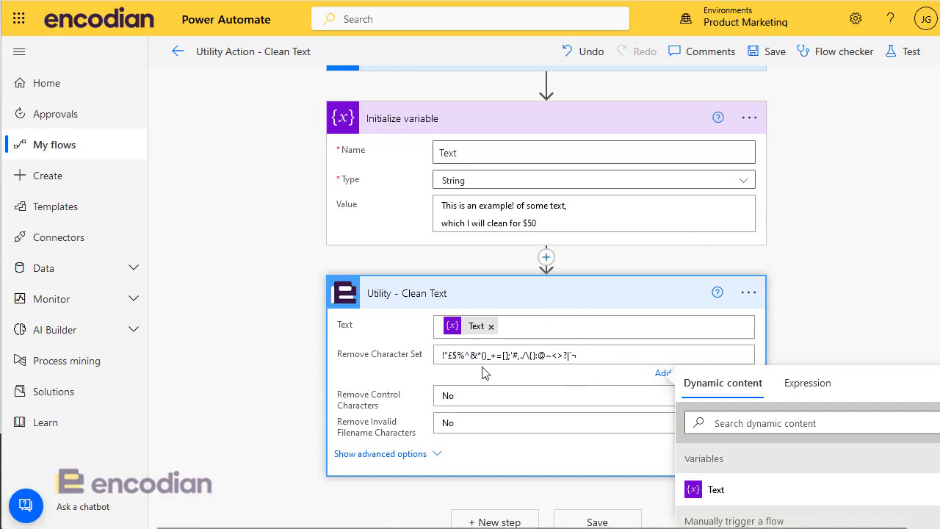
left_click(465, 375)
left_click_drag(443, 355, 636, 347)
key("ctrl+c")
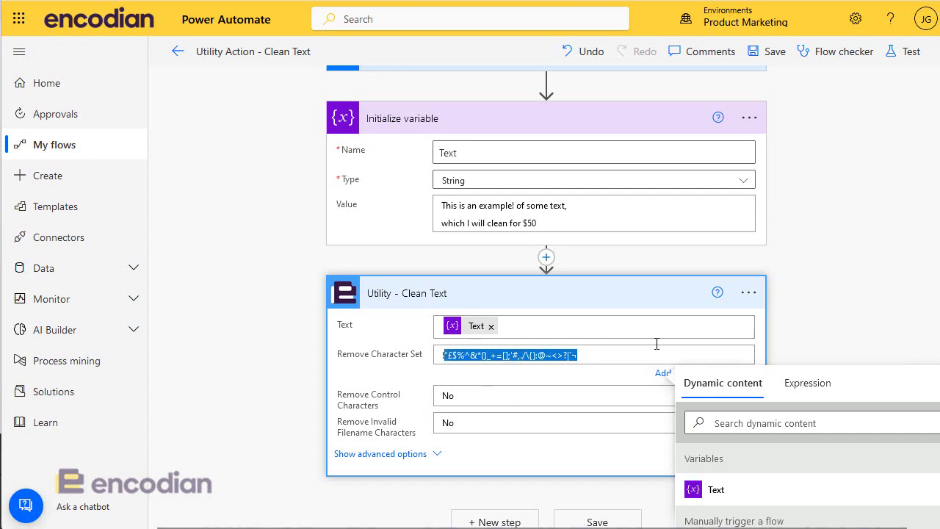
key("BackSpace")
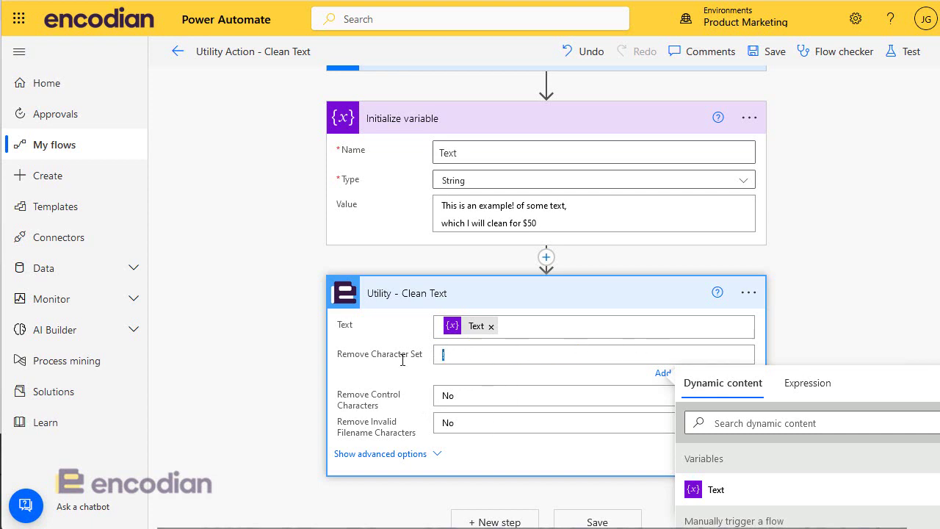
key("ctrl+v")
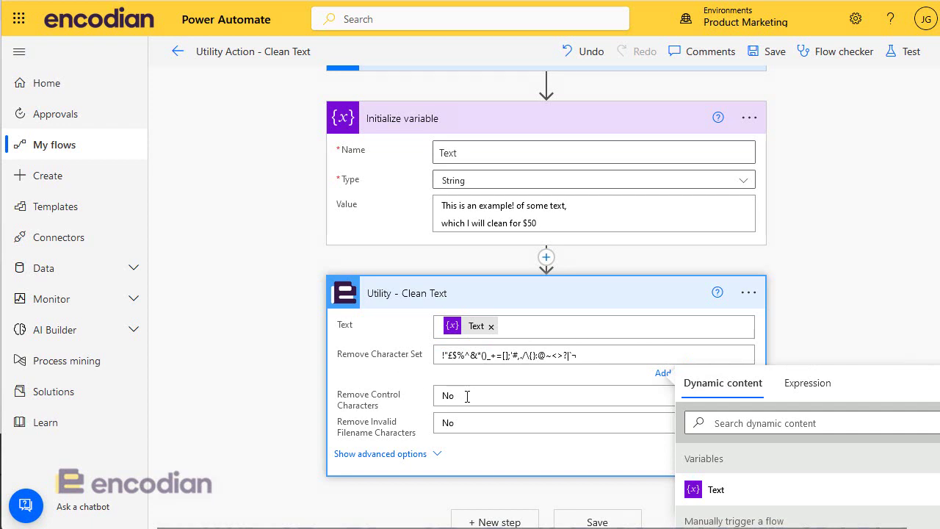
Set Remove Control Characters to Yes and reveal the advanced options showing Trim Result Yes.
left_click(467, 397)
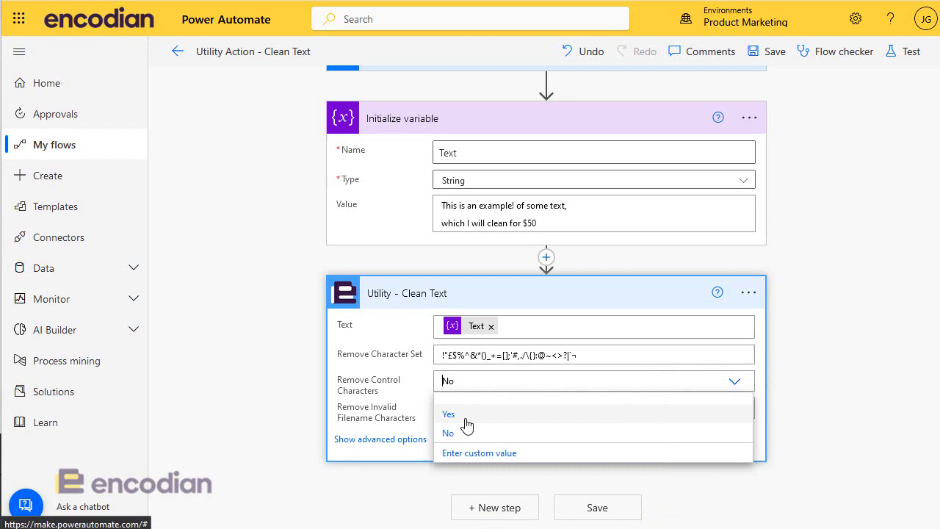
left_click(466, 417)
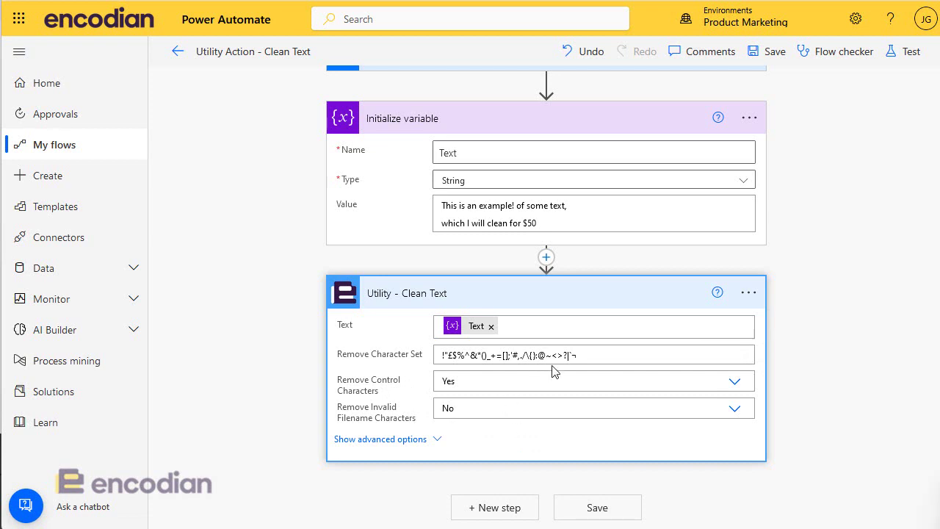
left_click_drag(551, 355, 564, 356)
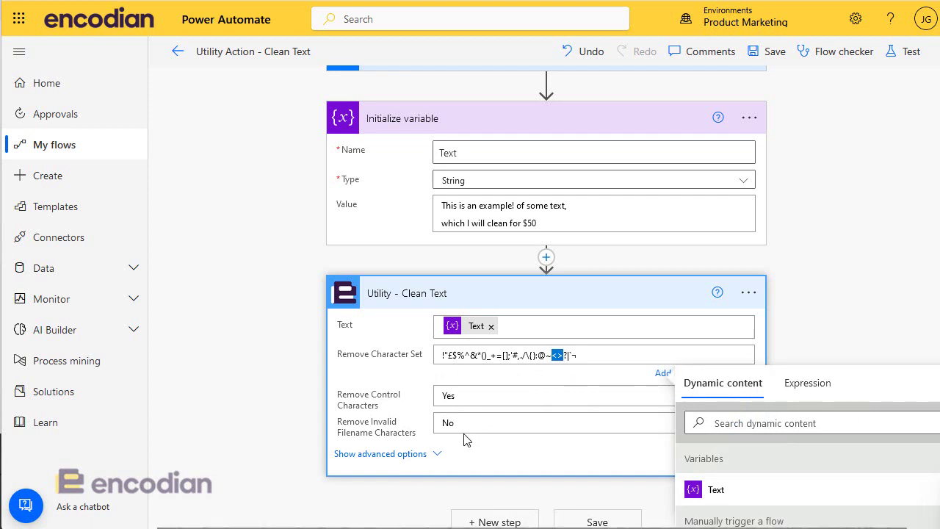
scroll(467, 439, "up", 1)
scroll(725, 386, "down", 4)
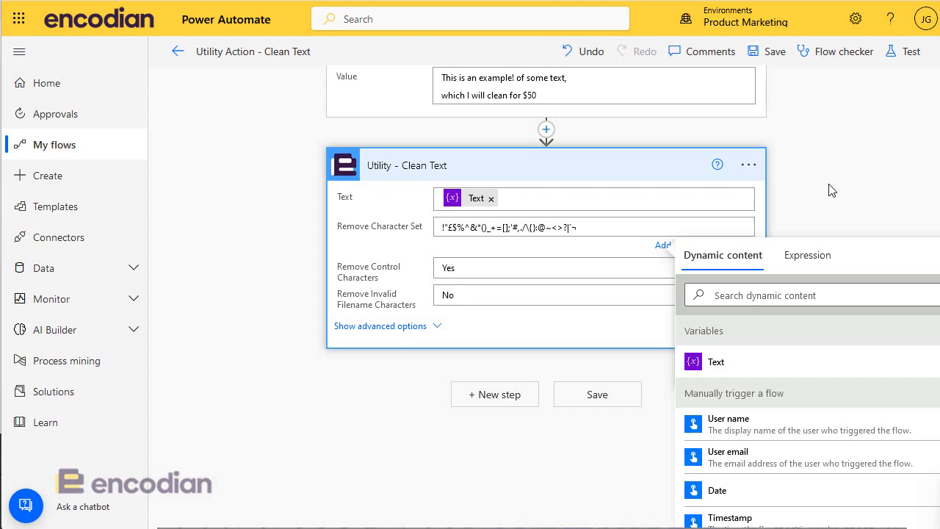
left_click(563, 345)
left_click(401, 438)
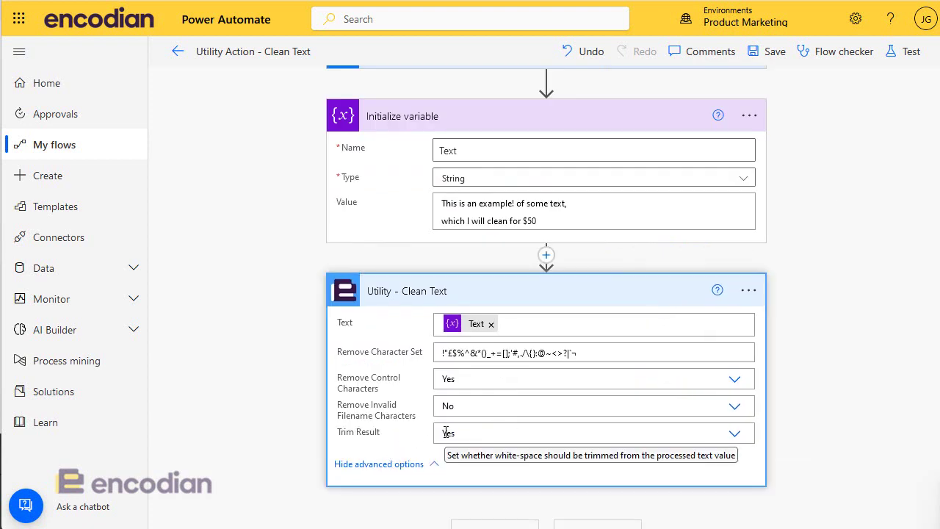
left_click(546, 221)
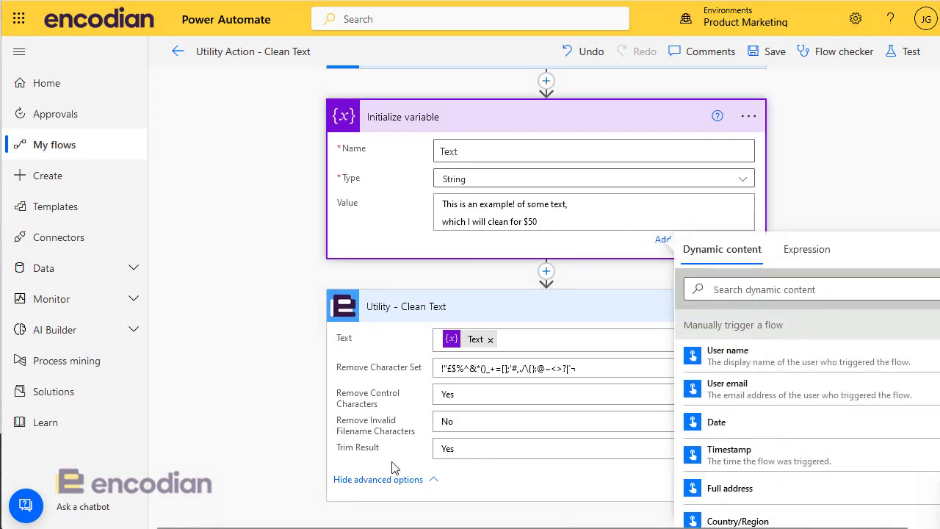
left_click(401, 486)
left_click(386, 441)
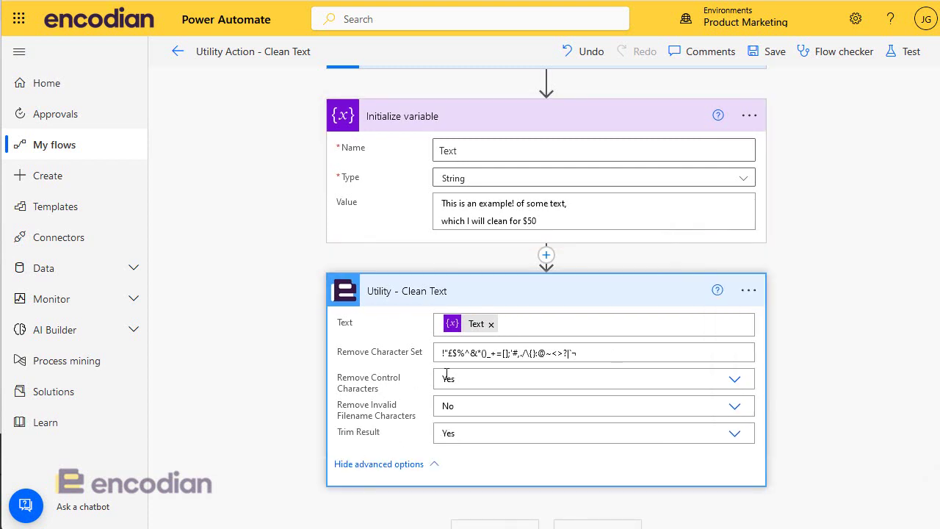
Save the flow and test it using the most recent trigger.
left_click(911, 52)
left_click(756, 190)
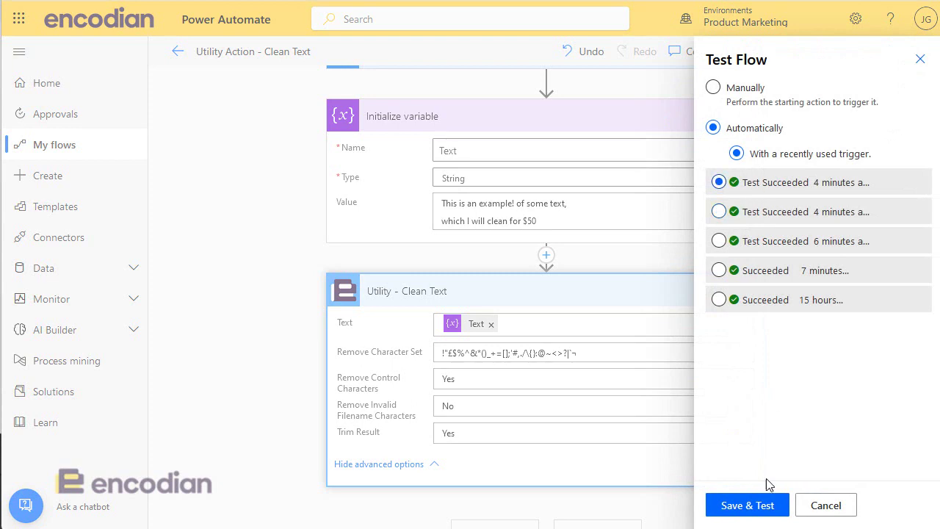
left_click(740, 512)
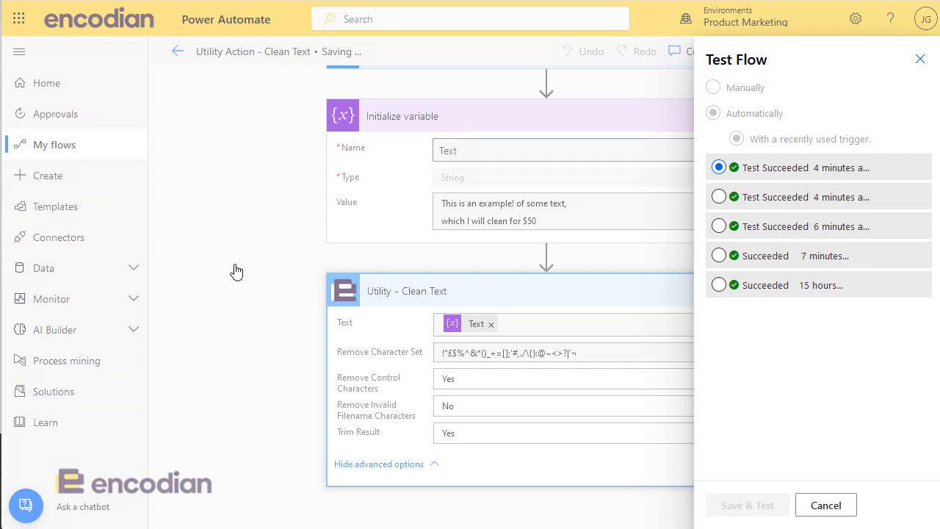
key("Return")
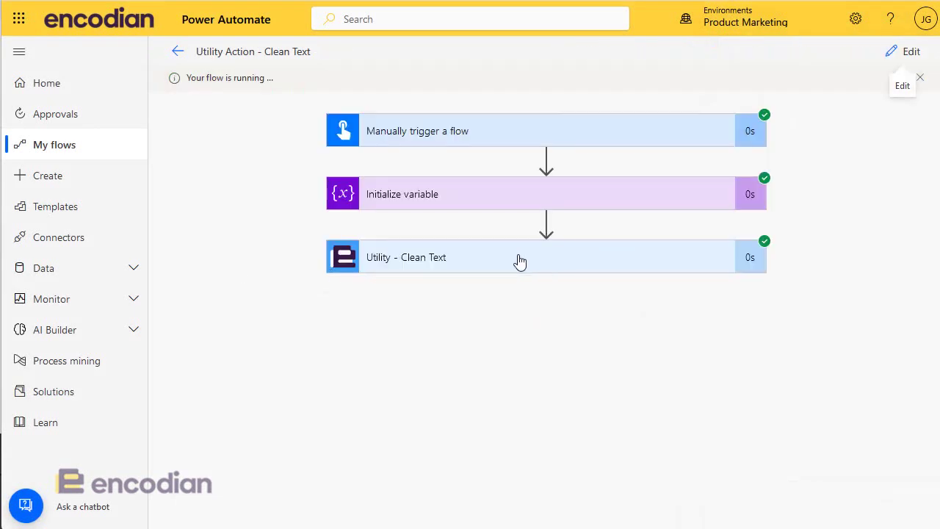
Compare Clean Text's input sentence with its Result 'This is an example of some text which I will clean for 50'.
left_click(516, 262)
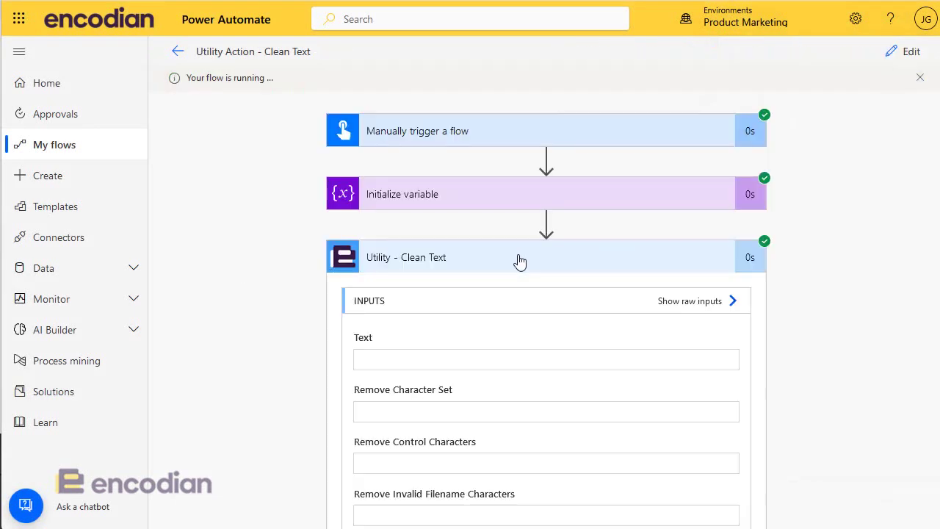
triple_click(544, 369)
left_click(496, 370)
left_click(470, 358)
key("ctrl+shift+End")
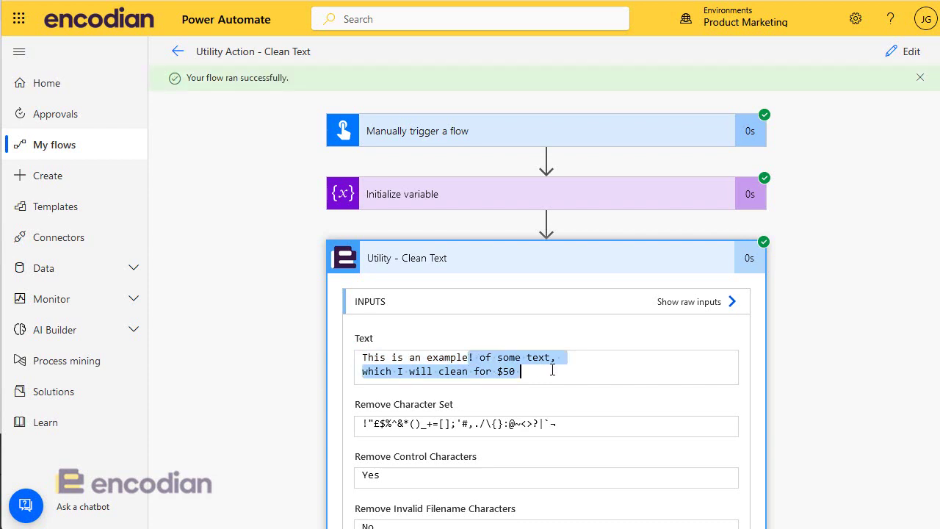
double_click(470, 357)
left_click(474, 357)
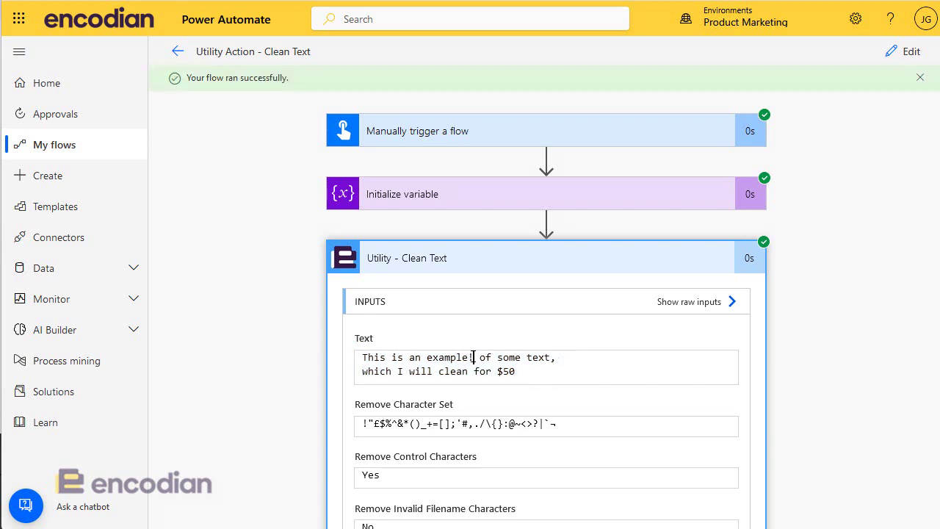
type("!")
left_click_drag(551, 358, 563, 358)
scroll(594, 414, "down", 4)
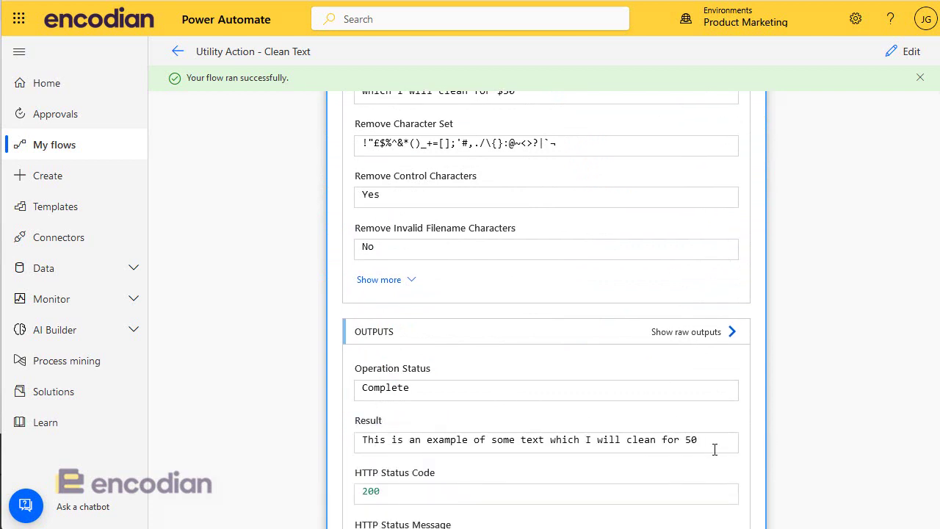
left_click_drag(716, 441, 378, 439)
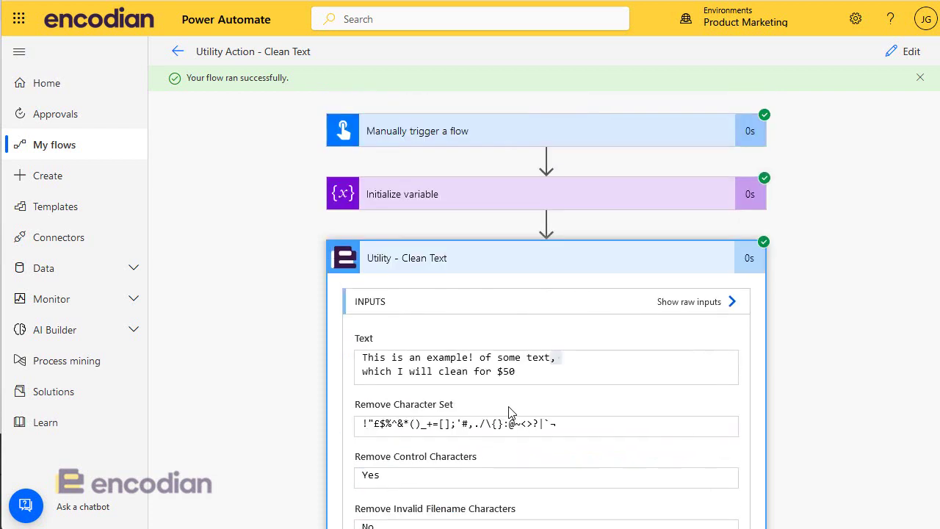
left_click(906, 55)
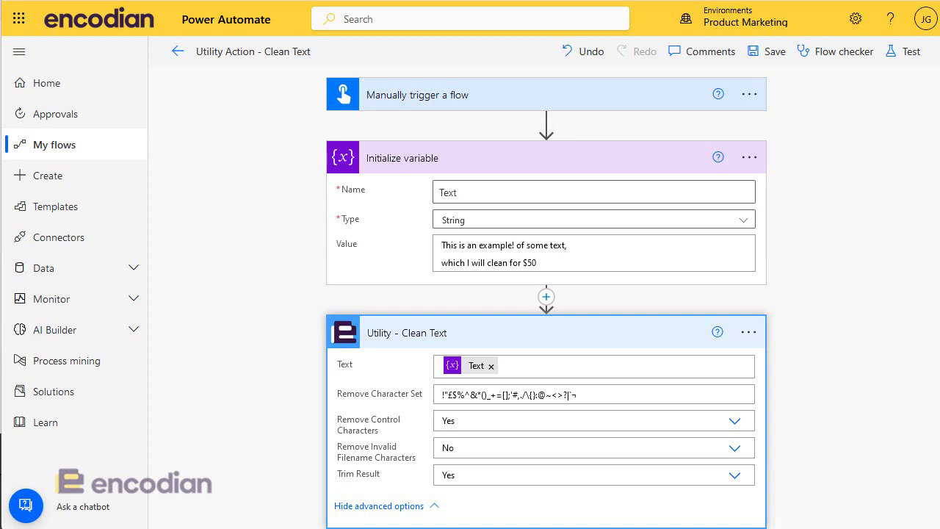
Replace the variable's value with the review PDF file name containing an e-mail in angle brackets.
left_click_drag(555, 263, 300, 238)
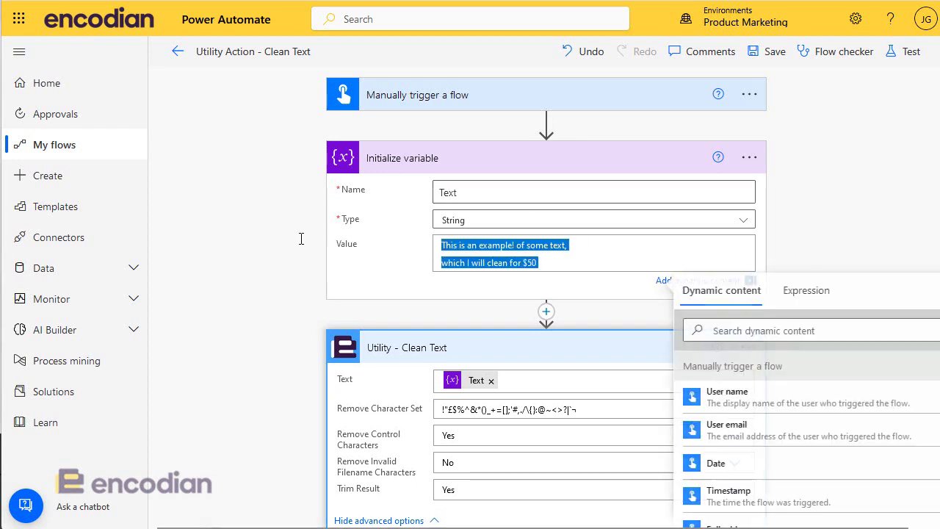
key("ctrl+v")
left_click(800, 229)
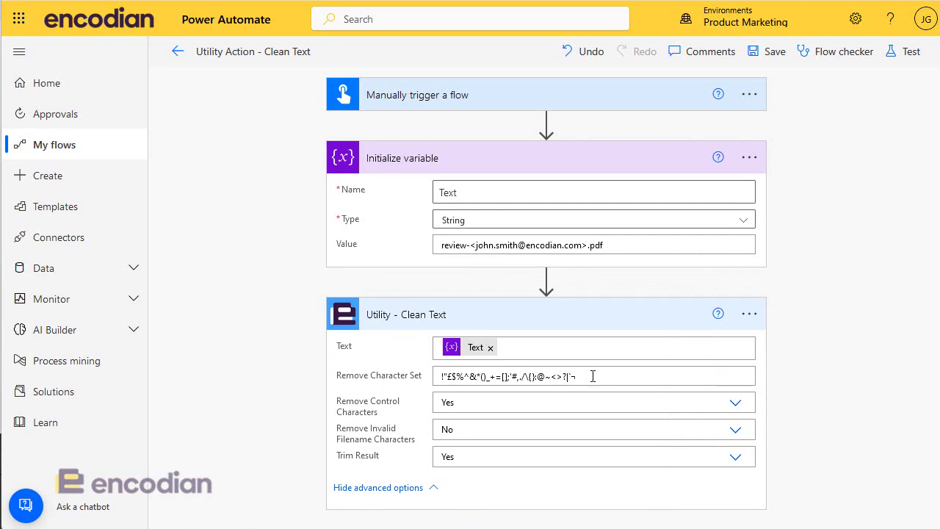
Clear Remove Character Set, set Control Characters to No and Invalid Filename Characters to Yes.
left_click_drag(593, 376, 352, 381)
key("BackSpace")
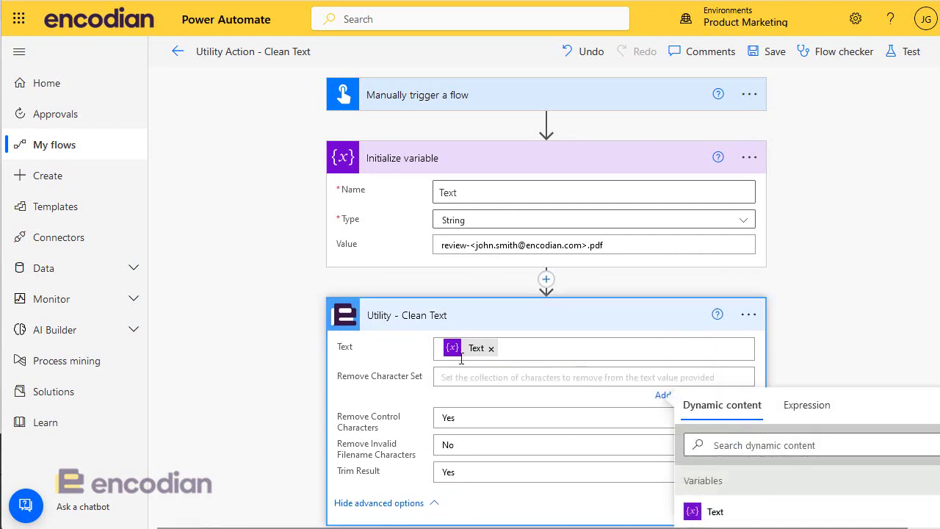
left_click(457, 442)
left_click(465, 404)
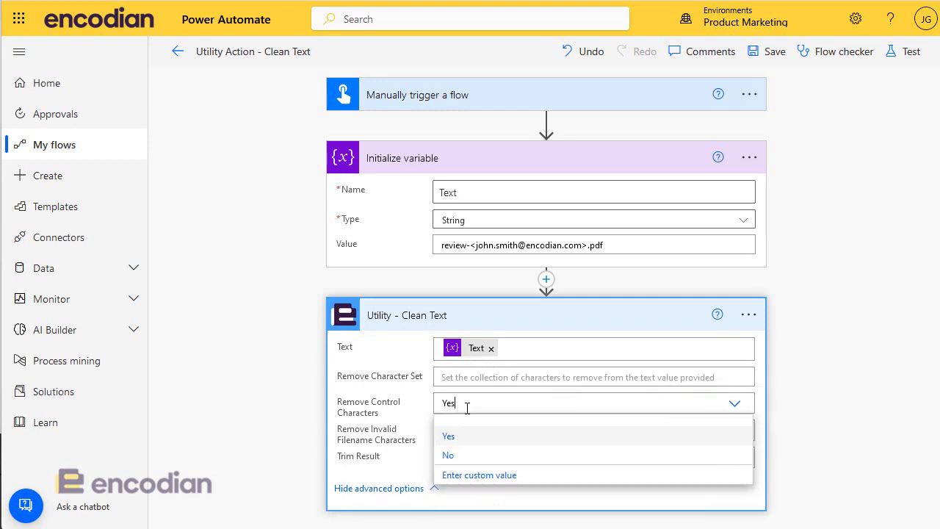
left_click(451, 455)
left_click(468, 434)
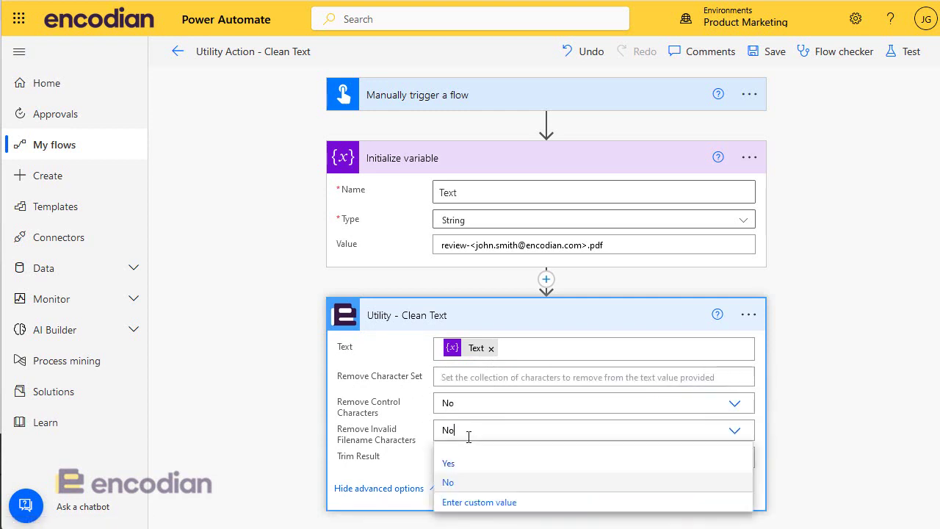
left_click(470, 466)
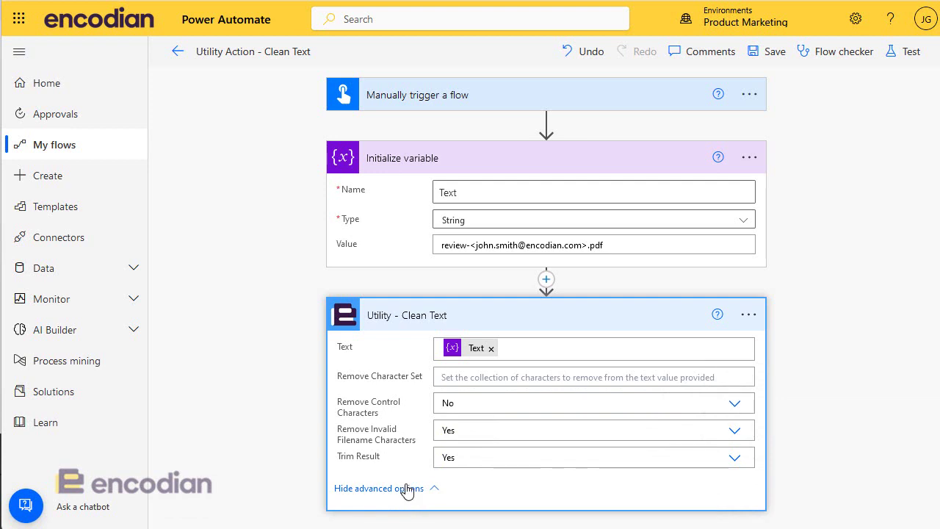
left_click(407, 489)
Save the flow and run a second test with the most recent trigger.
left_click(908, 53)
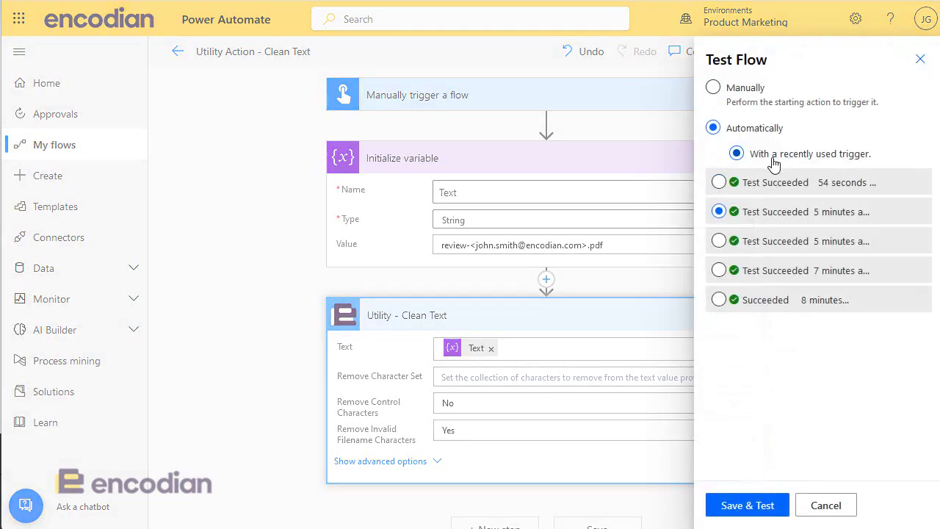
left_click(765, 182)
left_click(767, 508)
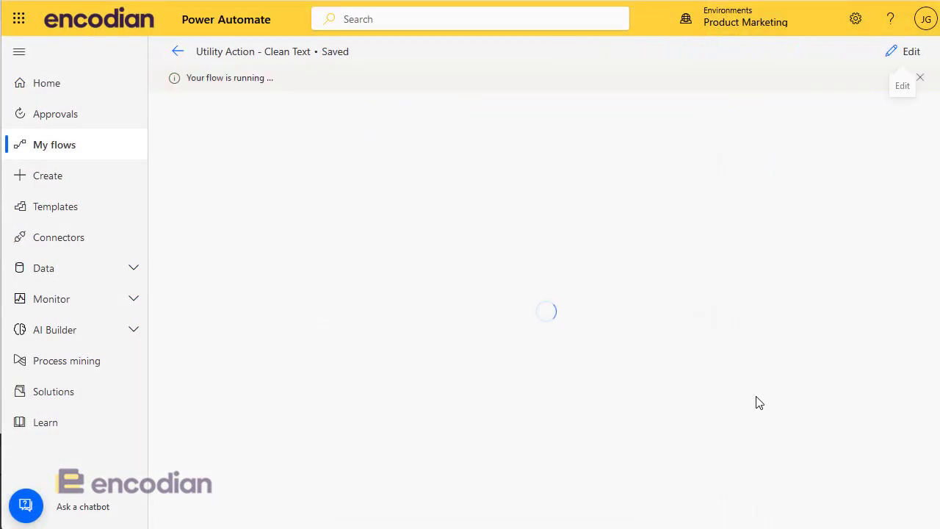
Compare the input file name with Clean Text's Result, which lacks the angle brackets.
left_click(473, 263)
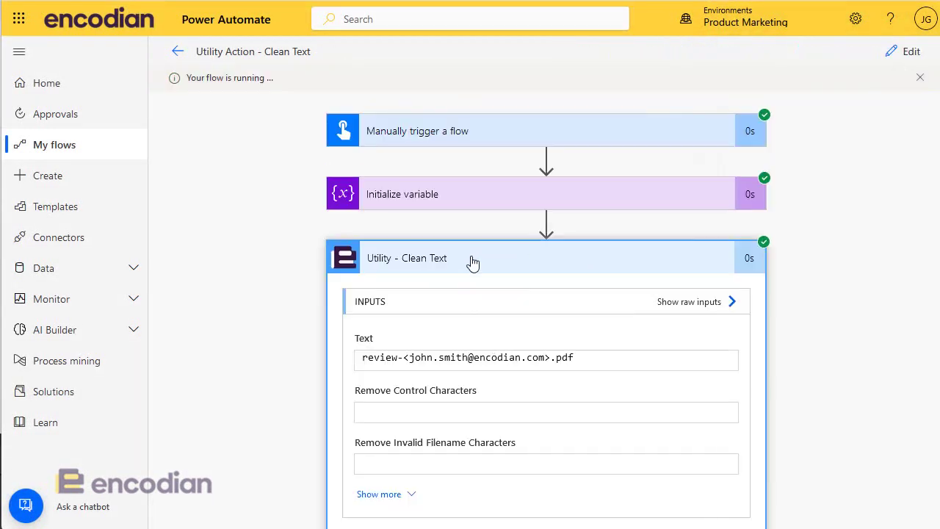
left_click(408, 358)
double_click(408, 358)
left_click_drag(408, 358, 403, 358)
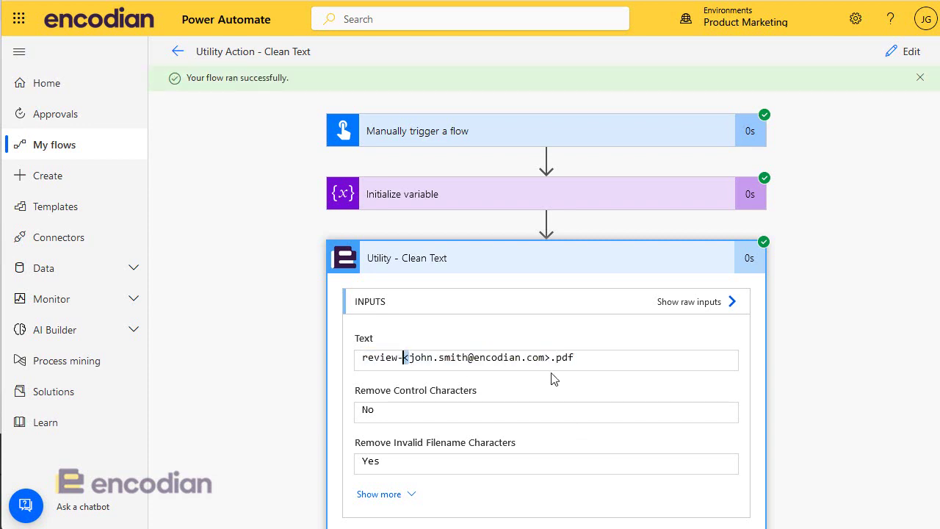
left_click_drag(546, 357, 551, 358)
scroll(566, 392, "down", 3)
left_click(393, 422)
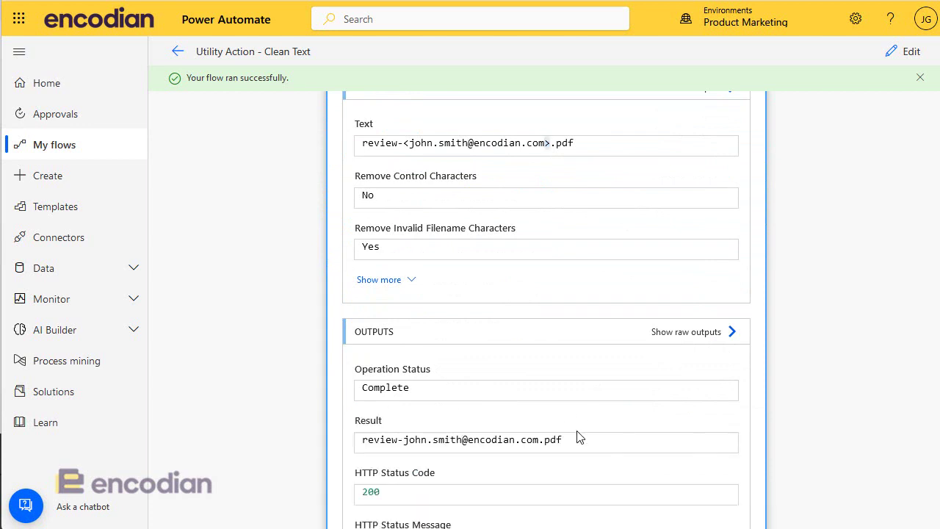
left_click_drag(562, 440, 353, 444)
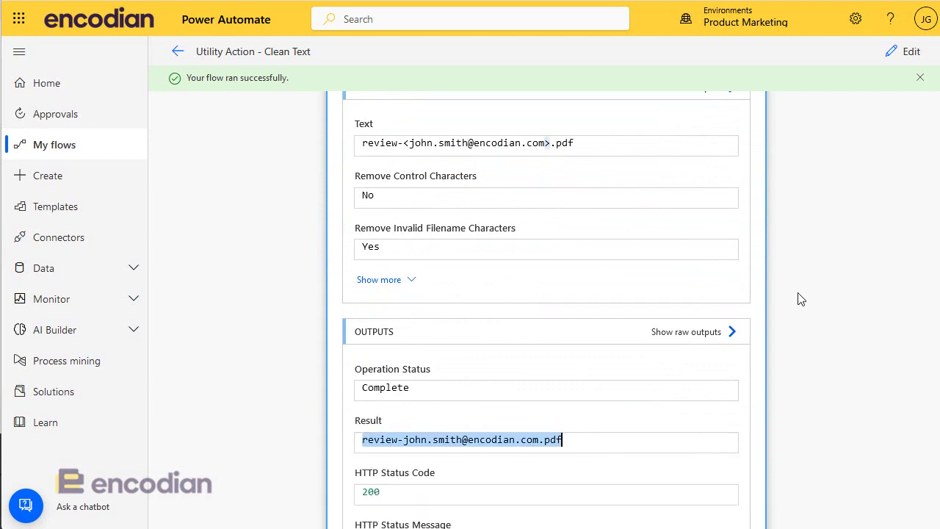
scroll(802, 300, "up", 3)
left_click(503, 258)
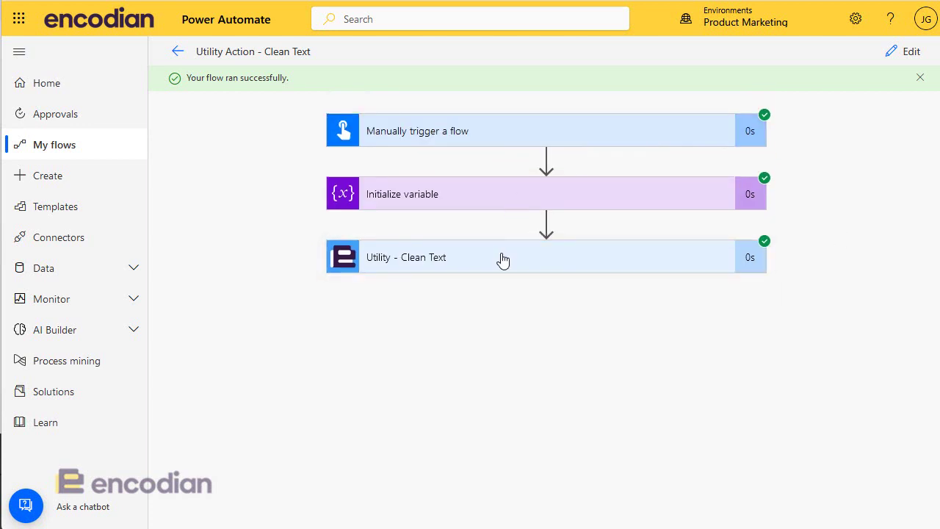